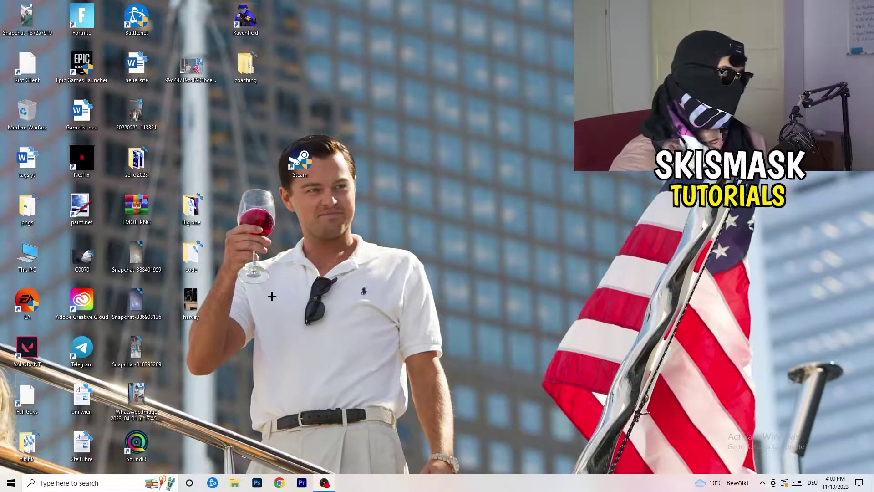
Open Windows Settings to the Gaming section and switch to its Captures page.
{"action": "left_click", "coordinate": [11, 482]}
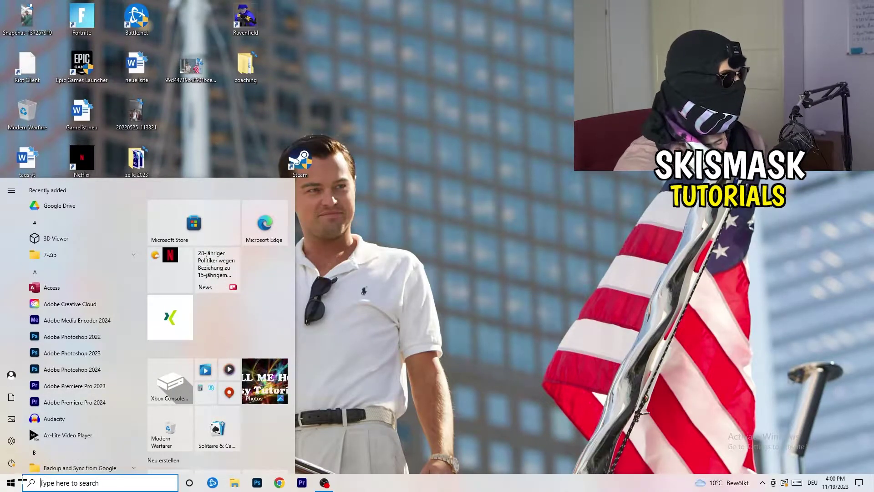
{"action": "left_click", "coordinate": [11, 440]}
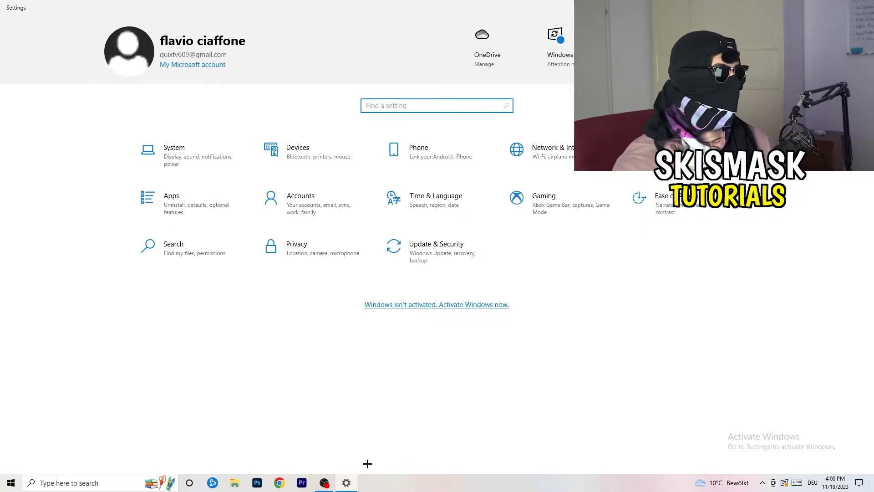
{"action": "left_click", "coordinate": [561, 205]}
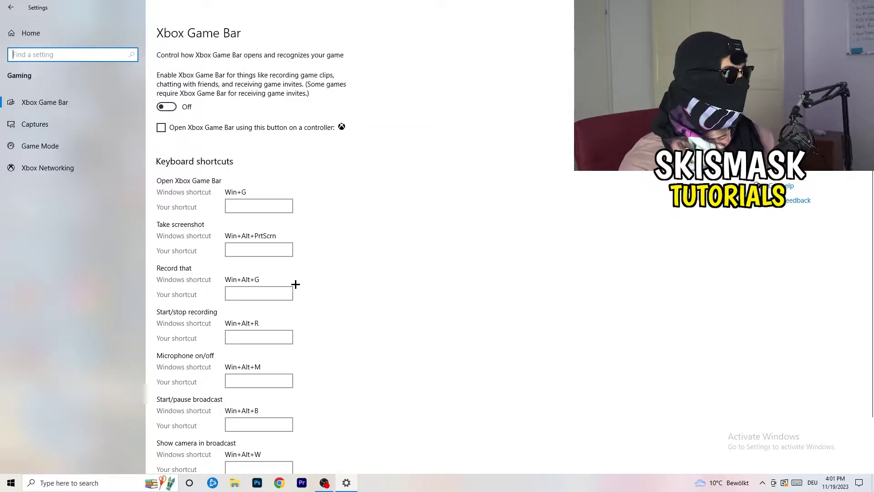
{"action": "left_click", "coordinate": [72, 125]}
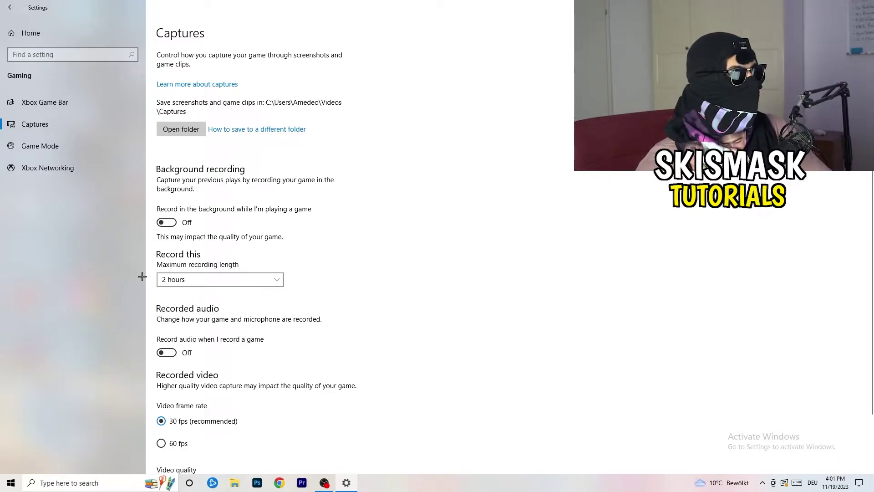
{"action": "left_click", "coordinate": [213, 280]}
{"action": "left_click", "coordinate": [248, 278]}
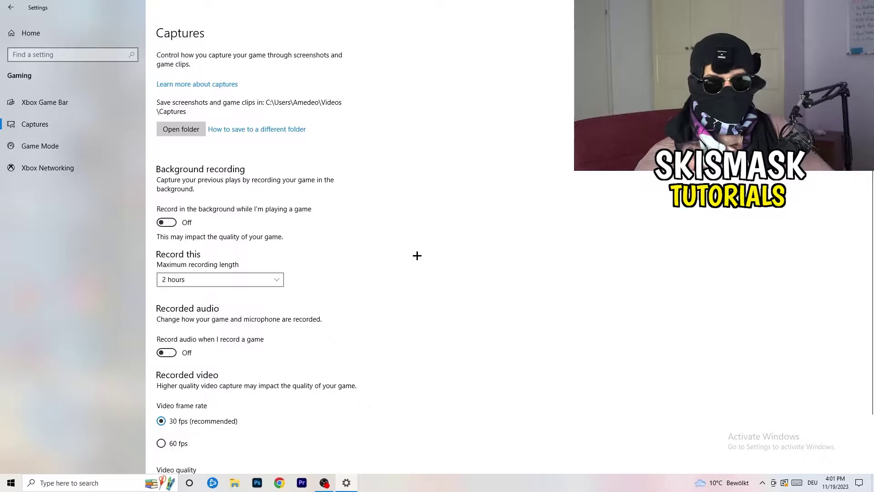
{"action": "left_click", "coordinate": [259, 277]}
{"action": "left_click", "coordinate": [276, 243]}
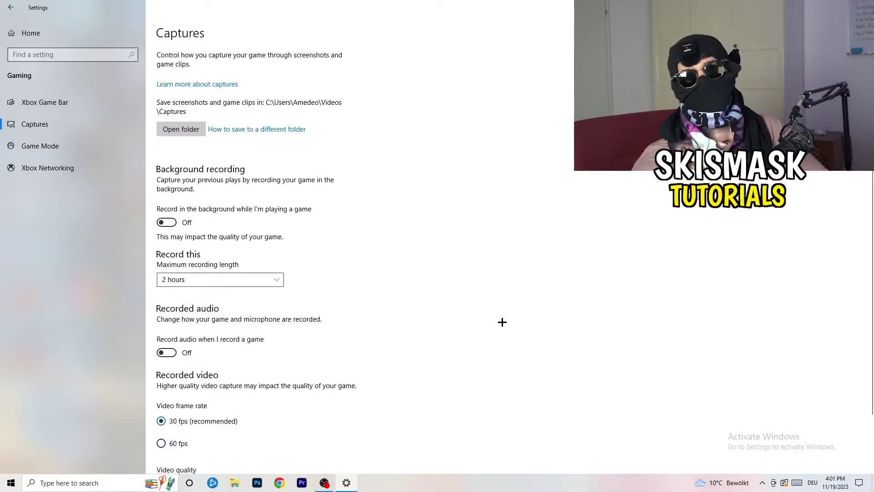
{"action": "scroll", "coordinate": [297, 341], "scroll_direction": "down", "scroll_amount": 3}
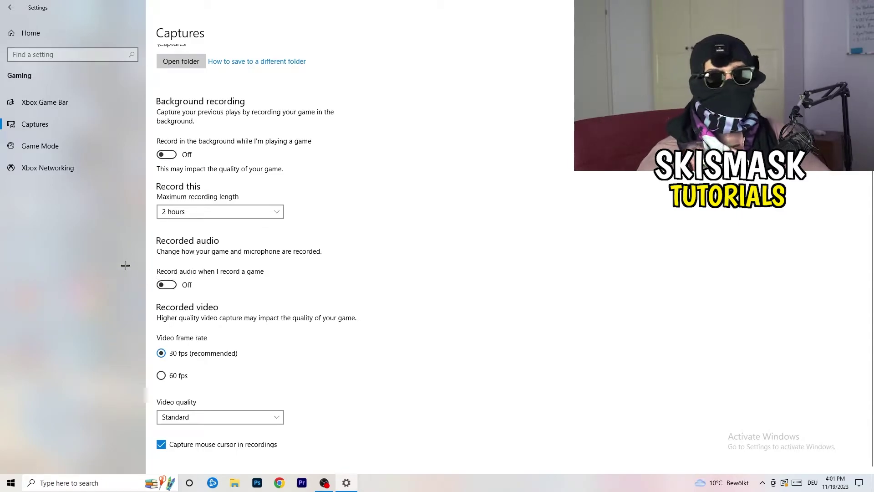
Review the Game Mode page, then close the Settings window.
{"action": "left_click", "coordinate": [61, 144]}
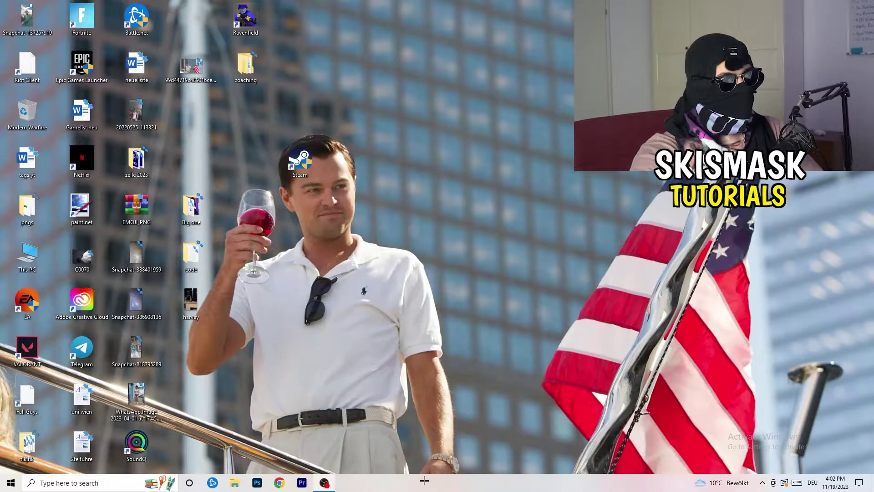
{"action": "left_click_drag", "start_coordinate": [425, 481], "coordinate": [307, 428]}
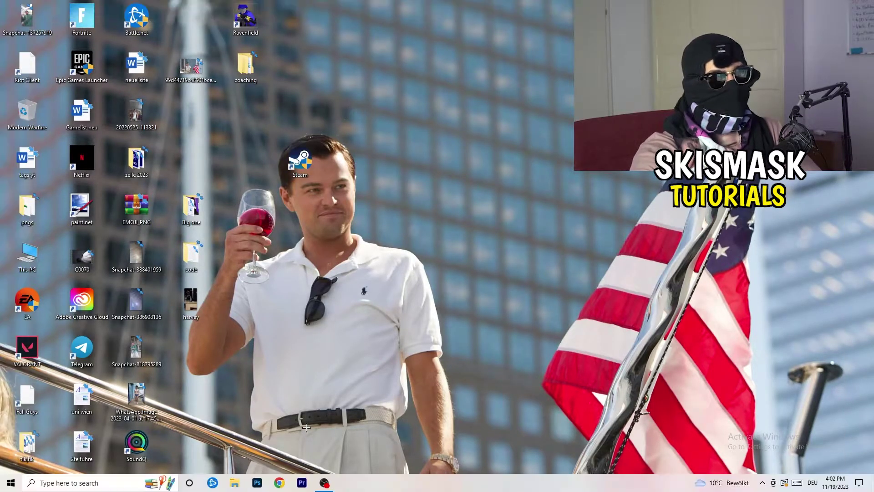
Launch Task Manager from the taskbar and maximize it.
{"action": "right_click", "coordinate": [421, 484]}
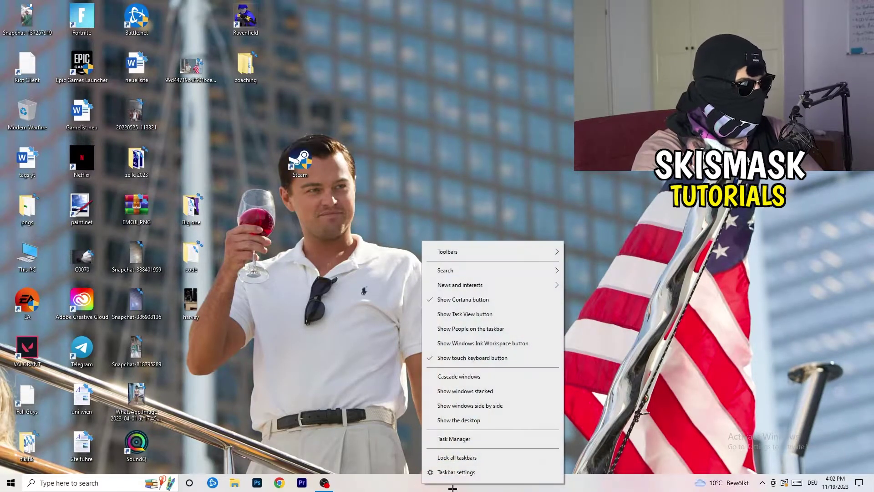
{"action": "left_click", "coordinate": [471, 441]}
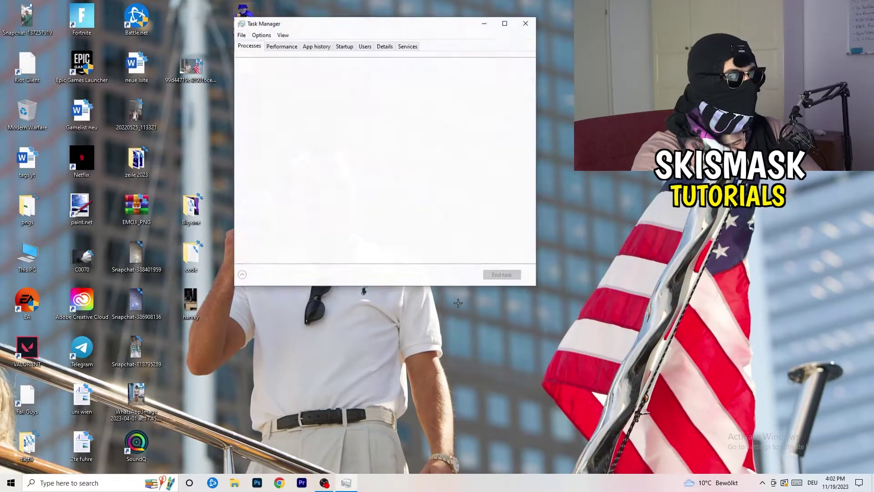
{"action": "left_click", "coordinate": [504, 22]}
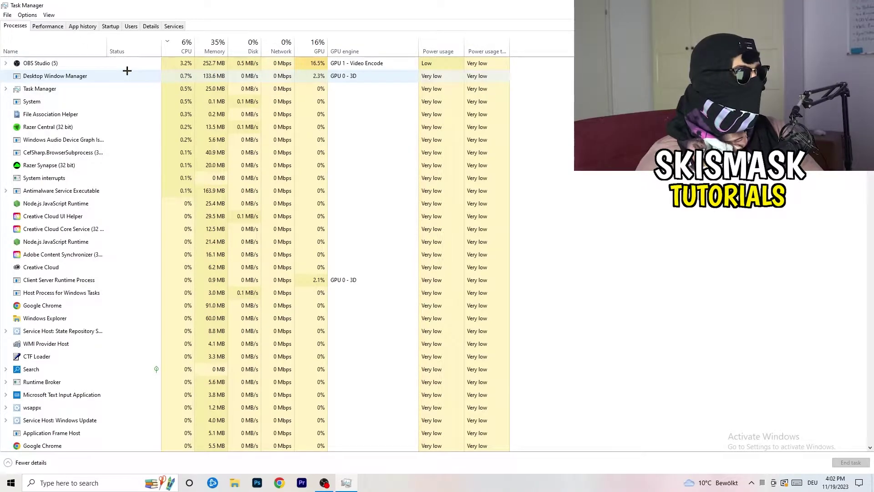
Rank processes by GPU usage, inspect OBS Studio's actions, then re-sort by CPU usage.
{"action": "left_click", "coordinate": [184, 43]}
{"action": "left_click", "coordinate": [307, 45]}
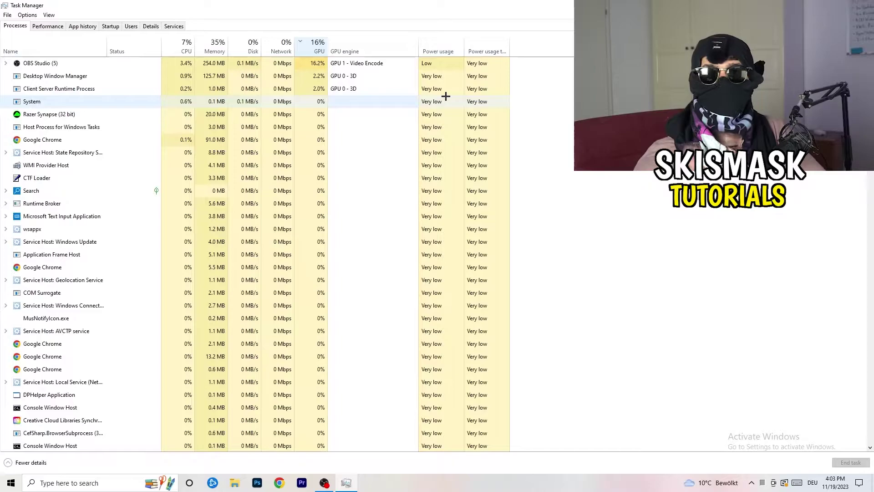
{"action": "right_click", "coordinate": [318, 66]}
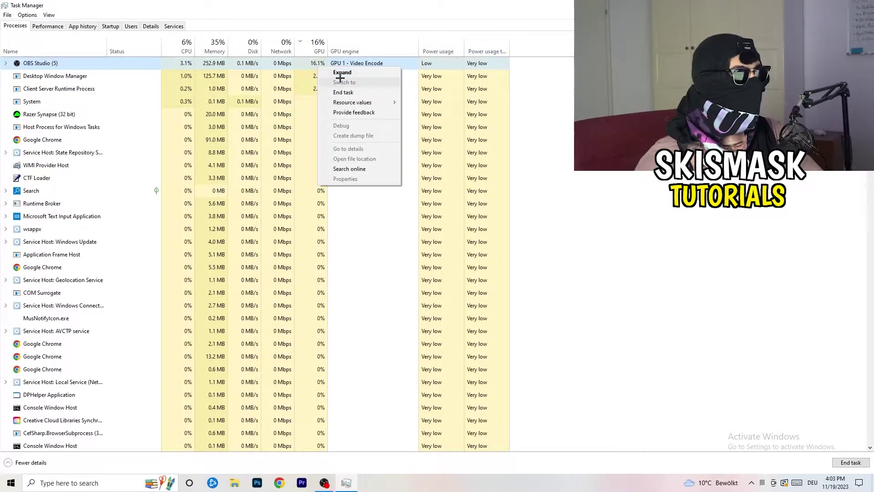
{"action": "key", "text": "Escape"}
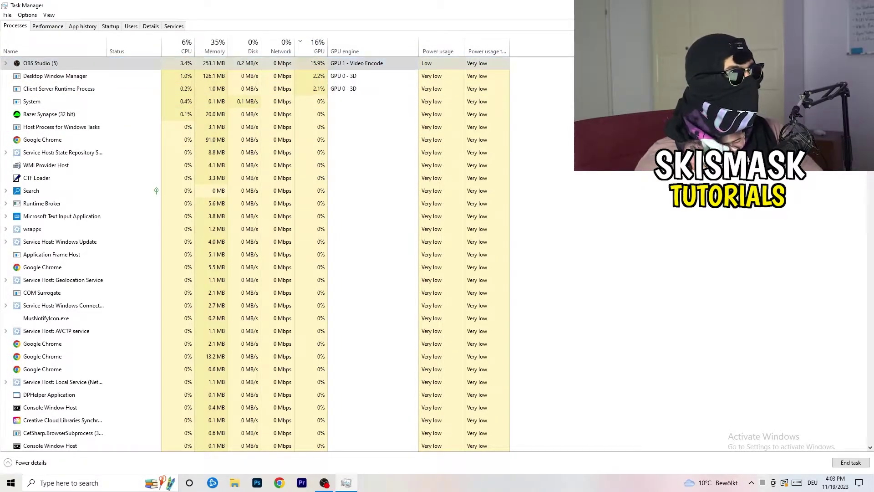
{"action": "left_click", "coordinate": [181, 46]}
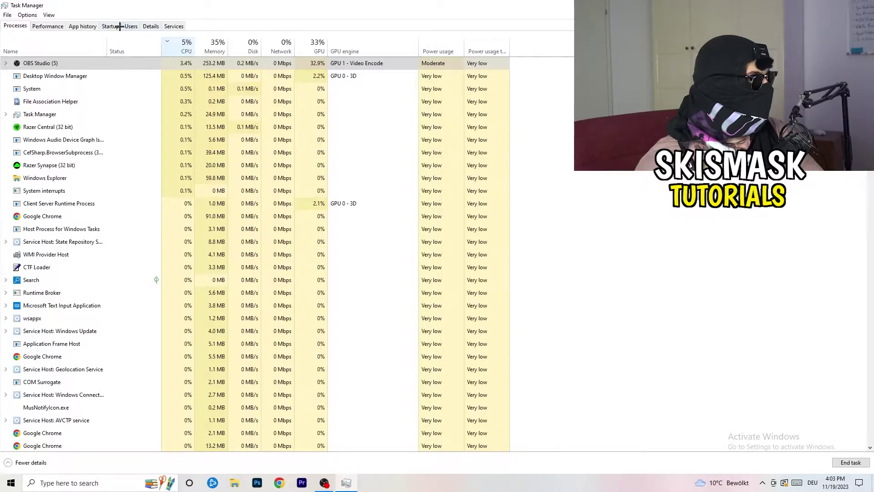
Check Creative Cloud UI Helper's priority options in Details, then show the Startup apps list.
{"action": "left_click", "coordinate": [143, 27]}
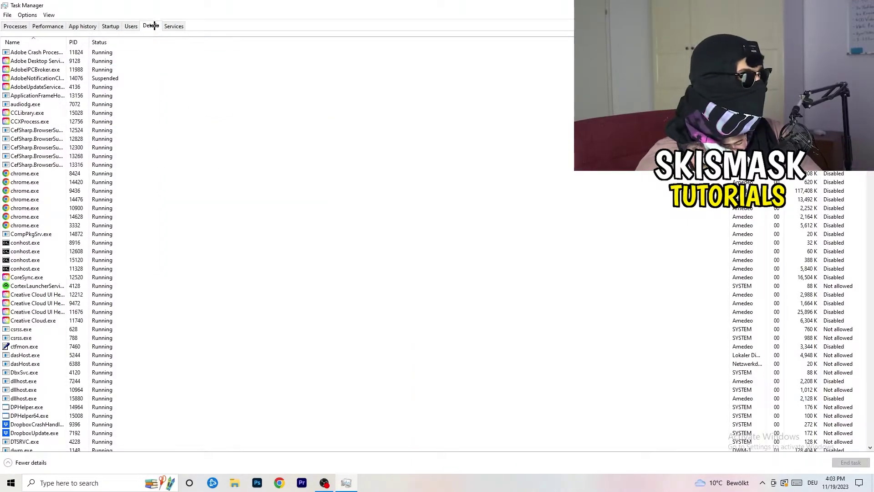
{"action": "scroll", "coordinate": [132, 235], "scroll_direction": "down", "scroll_amount": 9}
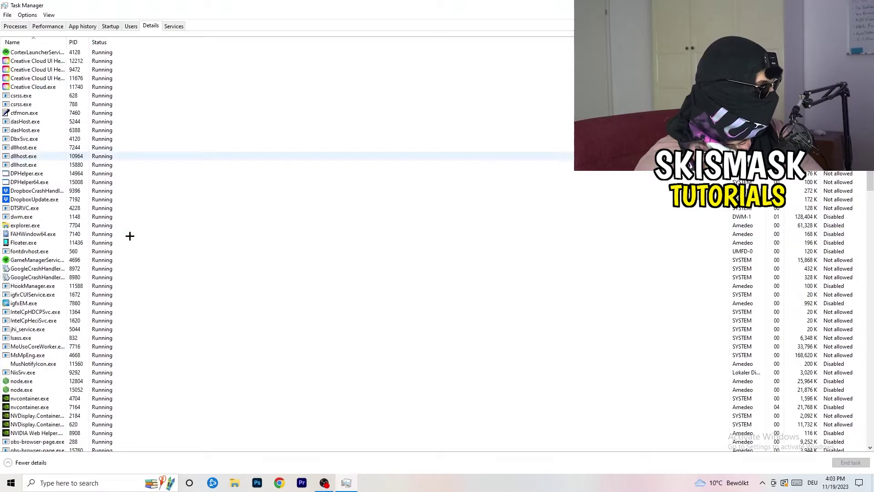
{"action": "scroll", "coordinate": [135, 227], "scroll_direction": "up", "scroll_amount": 9}
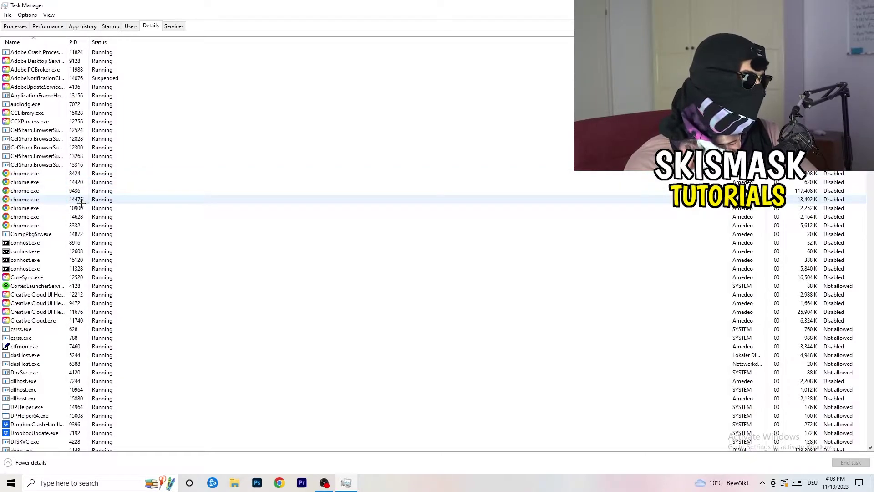
{"action": "scroll", "coordinate": [64, 227], "scroll_direction": "down", "scroll_amount": 3}
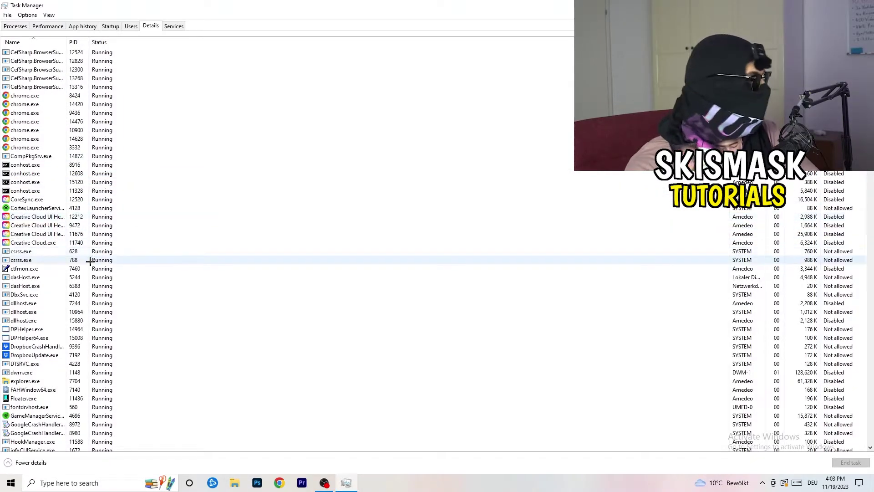
{"action": "right_click", "coordinate": [37, 234]}
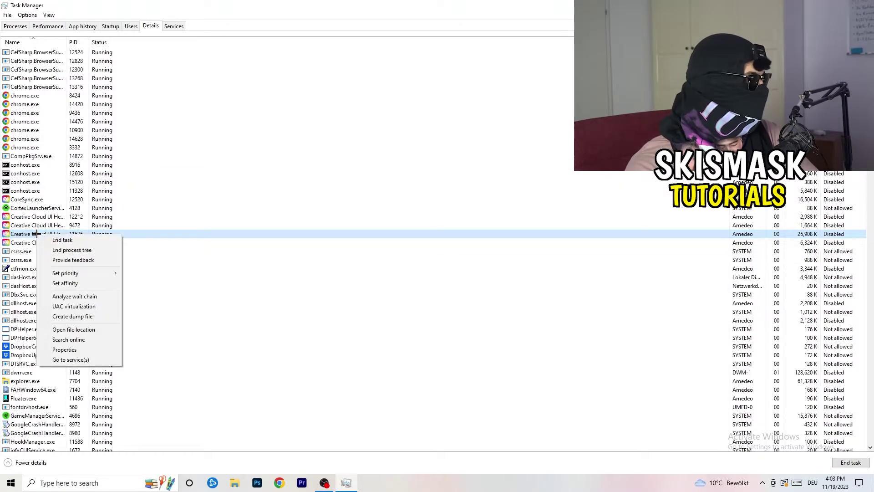
{"action": "mouse_move", "coordinate": [91, 273]}
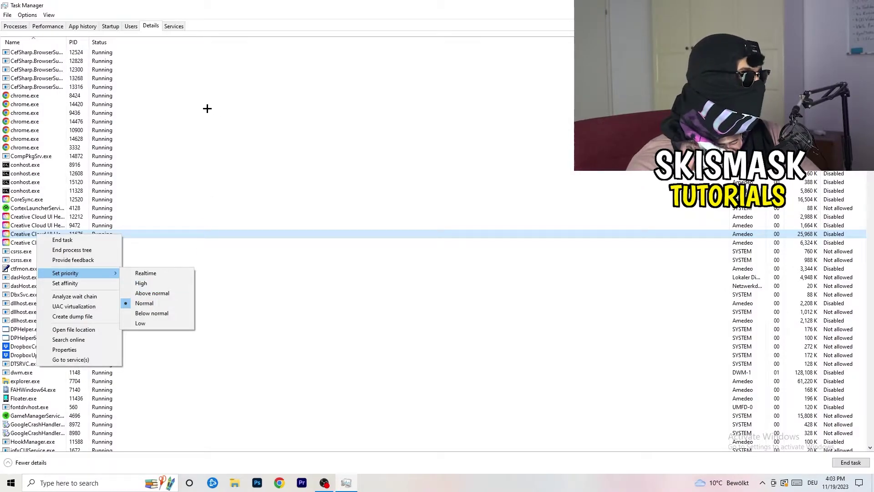
{"action": "left_click", "coordinate": [110, 26]}
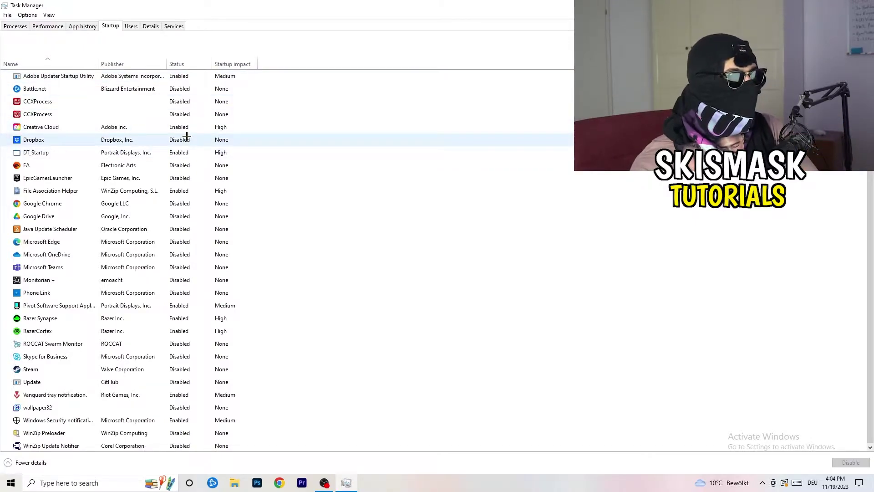
Leave DT_Startup enabled, close Task Manager, and open the Windows Settings home page.
{"action": "right_click", "coordinate": [199, 151]}
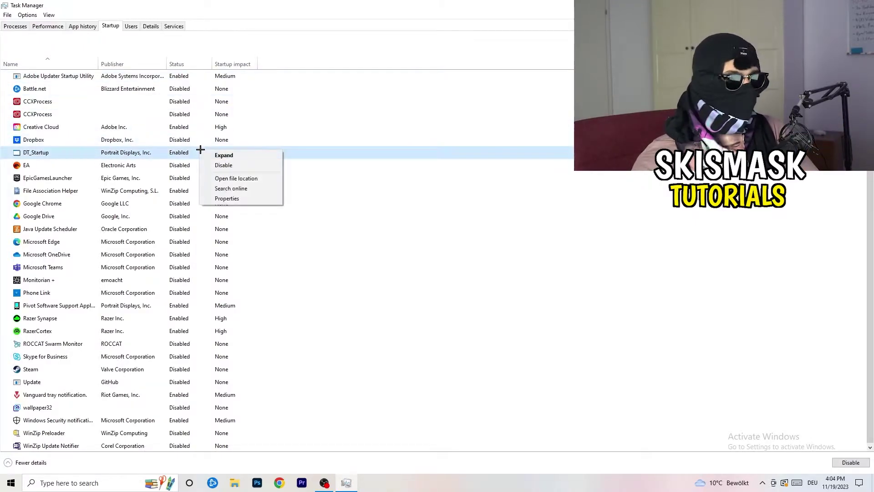
{"action": "left_click", "coordinate": [243, 156]}
{"action": "key", "text": "alt+F4"}
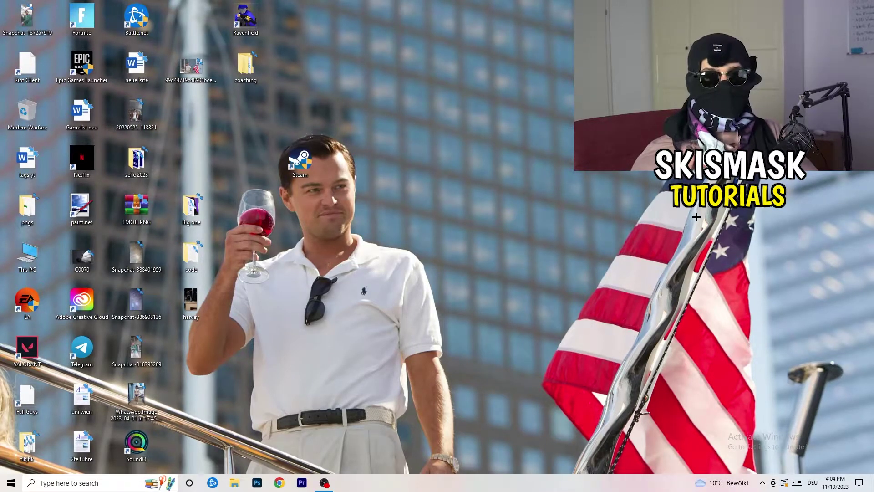
{"action": "left_click", "coordinate": [6, 488]}
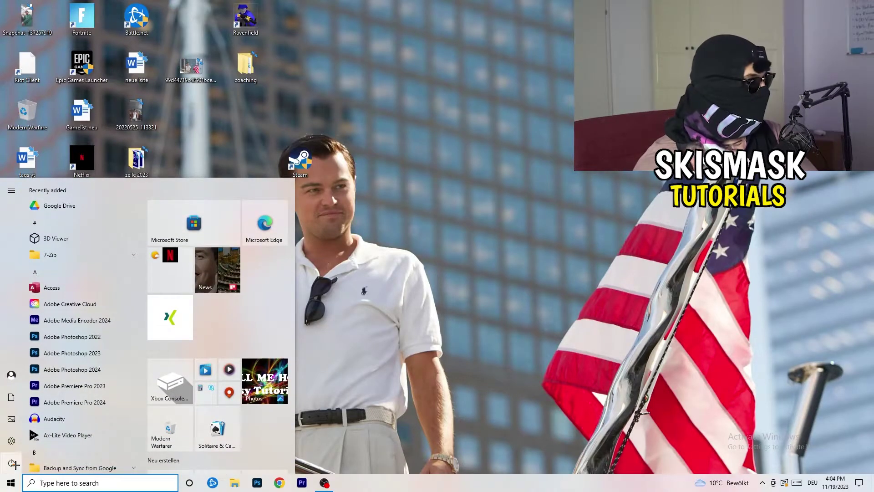
{"action": "left_click", "coordinate": [10, 447]}
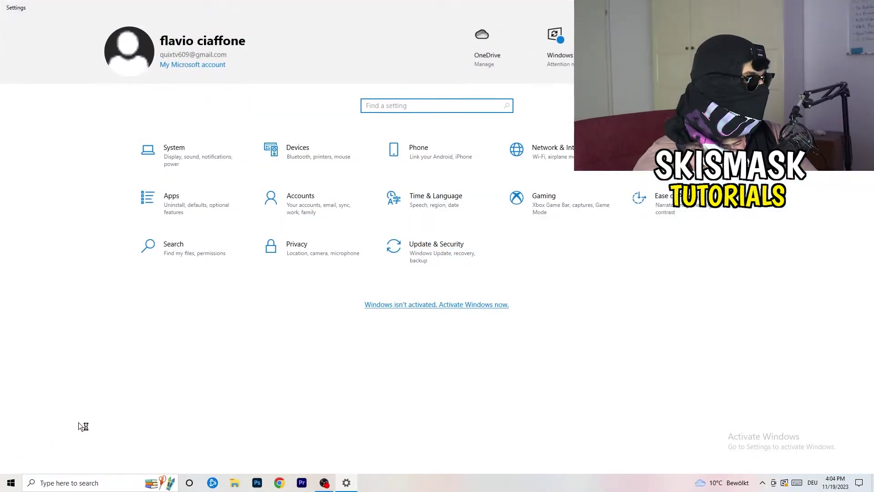
Open System display settings and keep scaling at 100% (Recommended).
{"action": "left_click", "coordinate": [205, 147]}
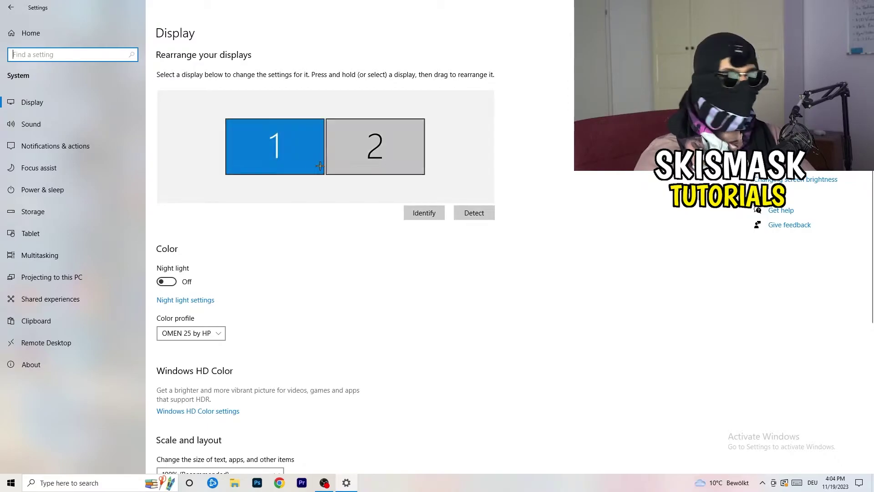
{"action": "scroll", "coordinate": [318, 166], "scroll_direction": "down", "scroll_amount": 5}
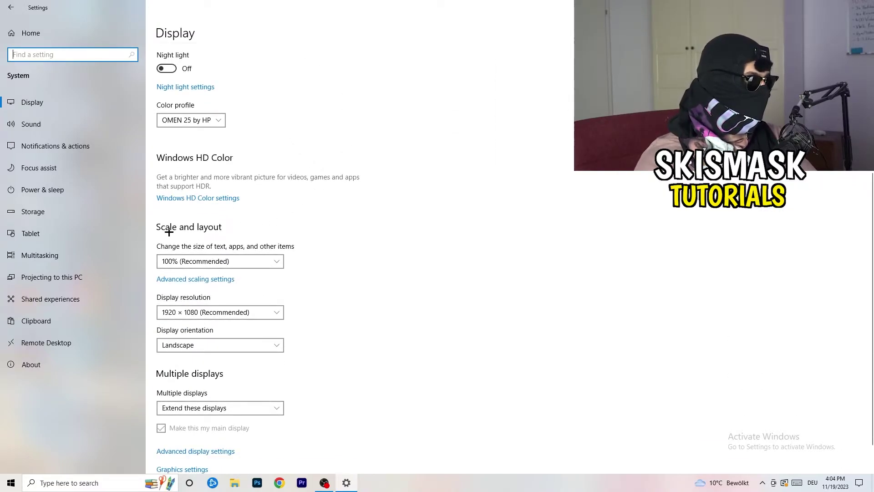
{"action": "left_click", "coordinate": [253, 260]}
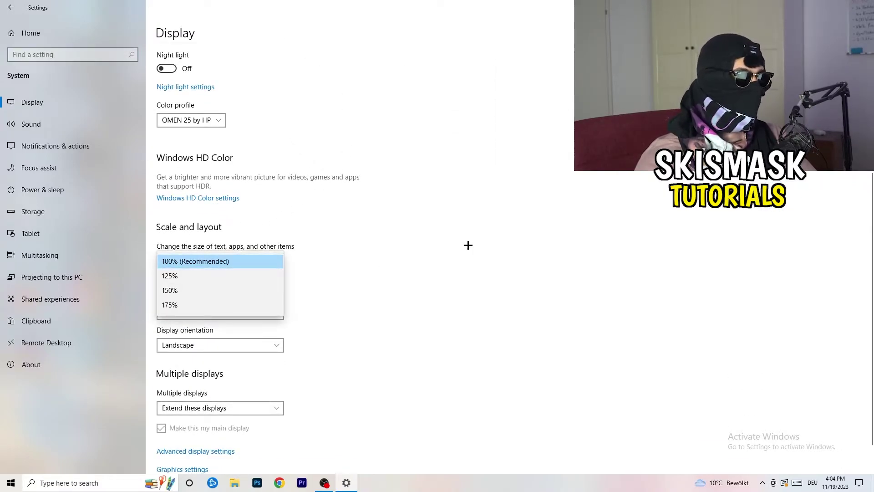
{"action": "left_click", "coordinate": [446, 245]}
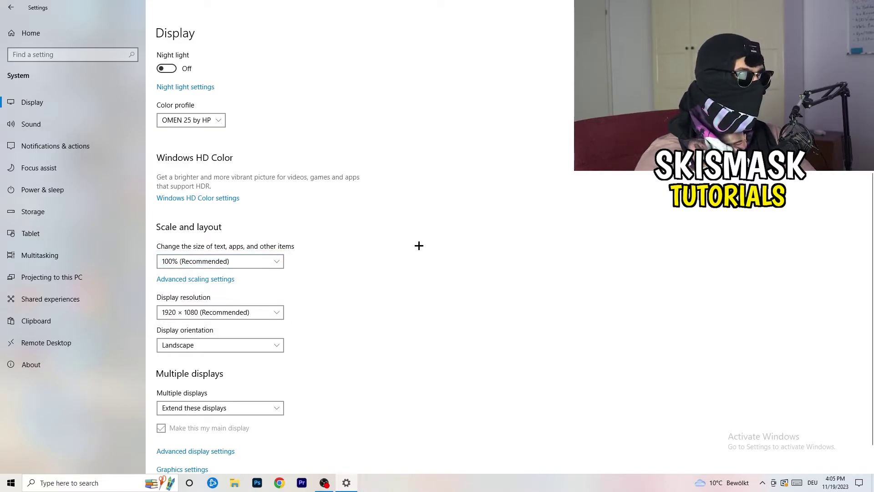
{"action": "scroll", "coordinate": [401, 248], "scroll_direction": "down", "scroll_amount": 1}
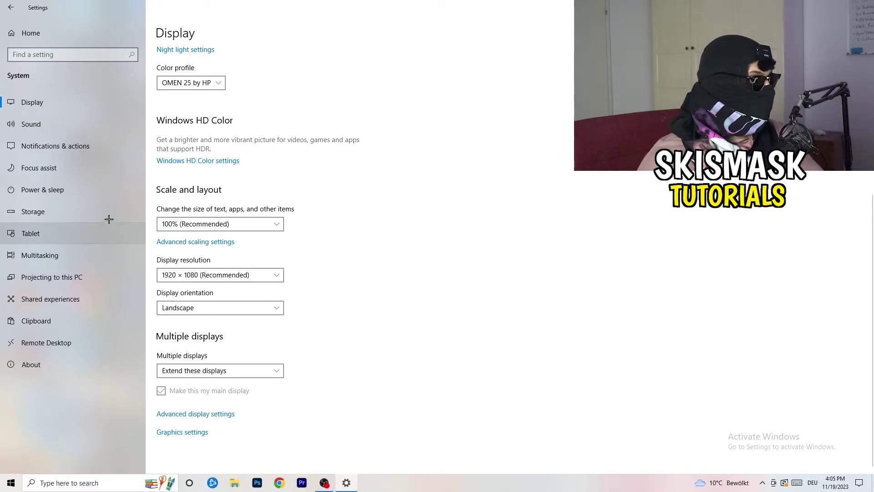
In Power & sleep, view the additional power plans and close Power Options on Balanced.
{"action": "left_click", "coordinate": [68, 189]}
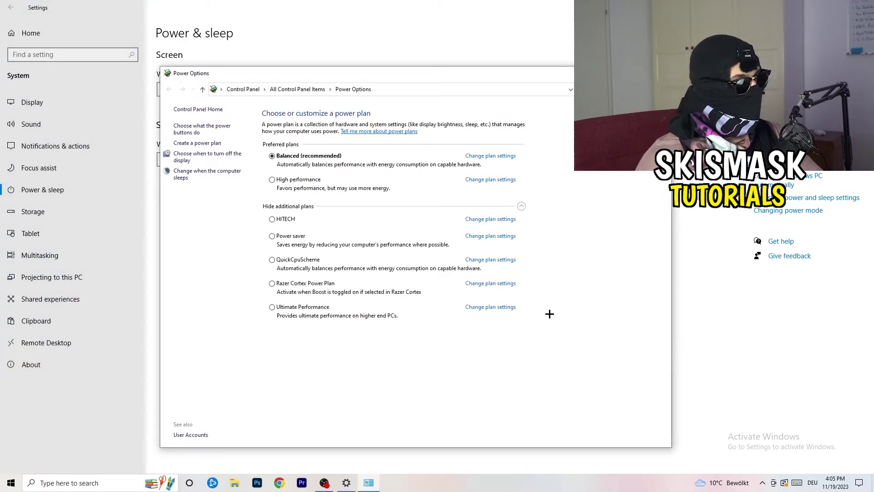
{"action": "left_click", "coordinate": [521, 206]}
{"action": "left_click", "coordinate": [521, 205]}
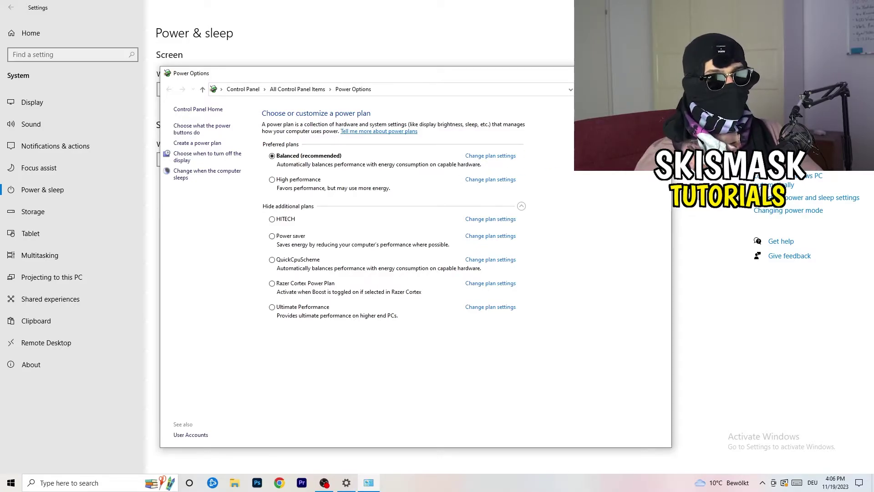
{"action": "key", "text": "alt+F4"}
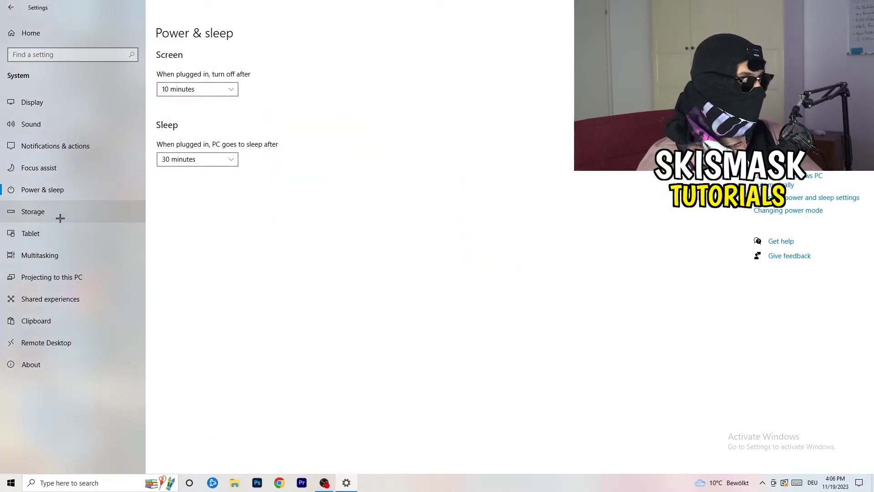
In Storage Sense settings, enable deleting temporary files that apps aren't using.
{"action": "left_click", "coordinate": [60, 218]}
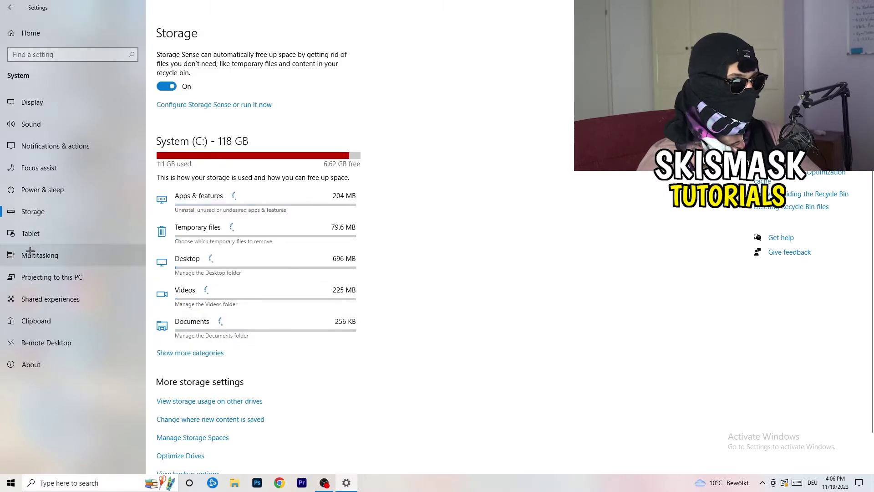
{"action": "left_click", "coordinate": [220, 108]}
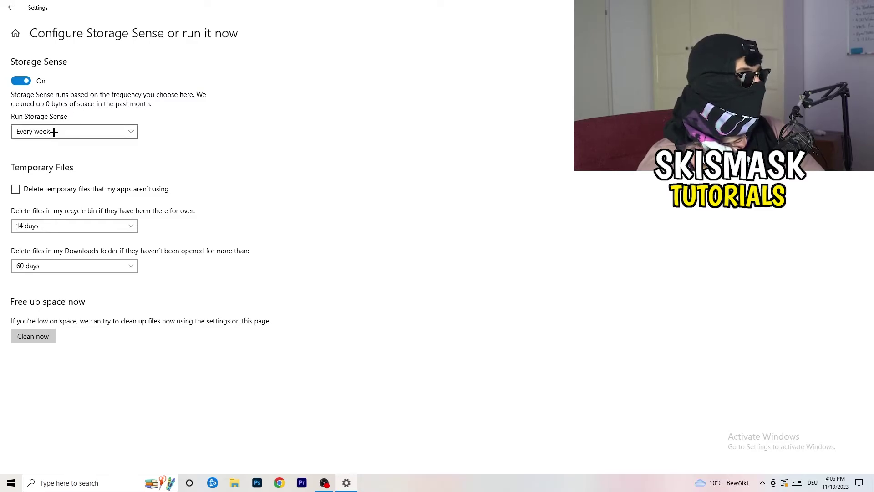
{"action": "left_click", "coordinate": [52, 190]}
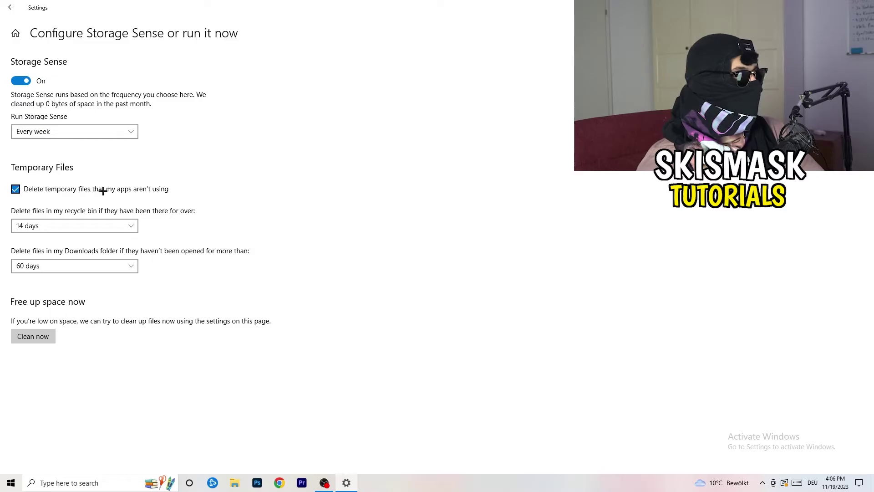
Keep recycle bin cleanup at 14 days and Downloads cleanup at 60 days.
{"action": "left_click", "coordinate": [67, 226]}
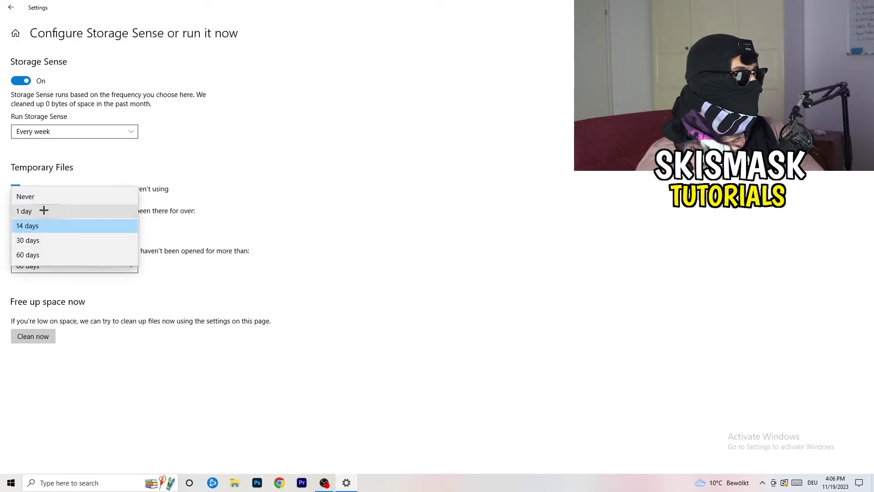
{"action": "left_click", "coordinate": [301, 180]}
{"action": "left_click", "coordinate": [127, 223]}
{"action": "left_click", "coordinate": [350, 179]}
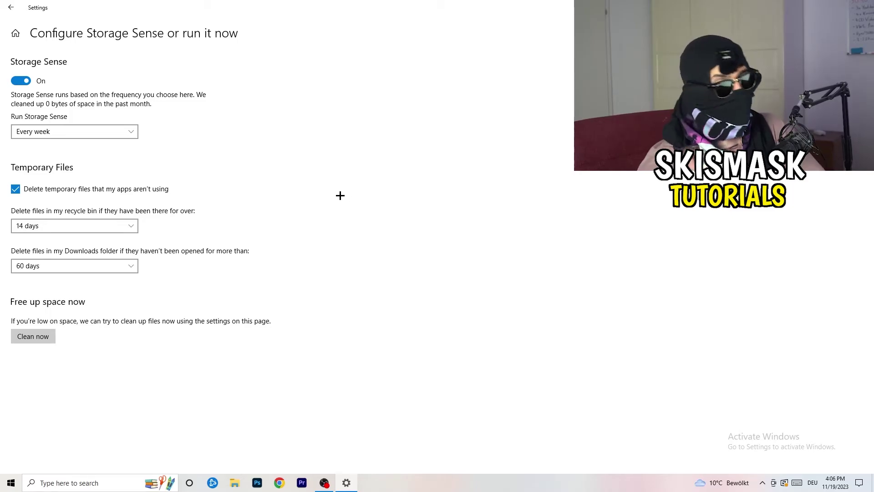
{"action": "left_click", "coordinate": [80, 266]}
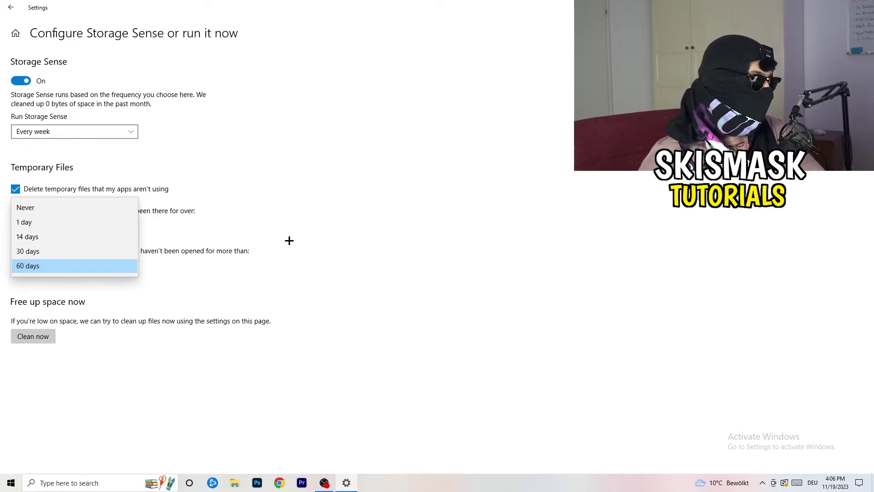
{"action": "left_click", "coordinate": [289, 241]}
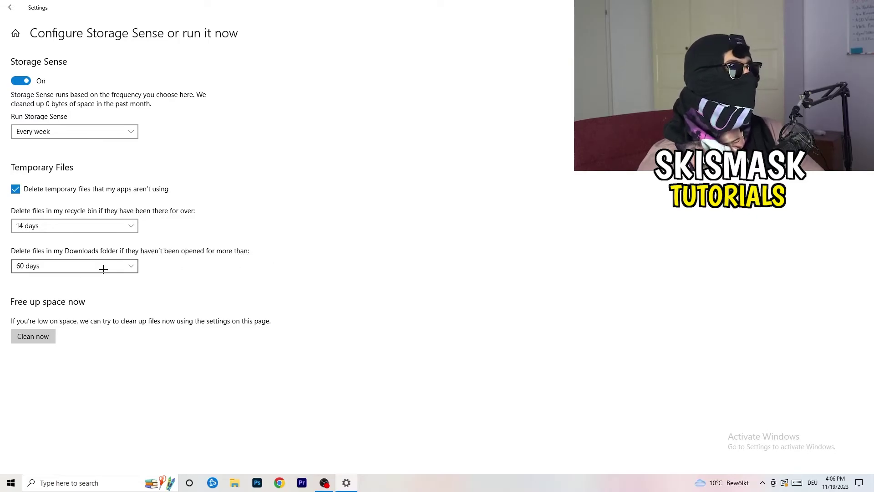
{"action": "left_click", "coordinate": [90, 269]}
{"action": "left_click", "coordinate": [429, 221]}
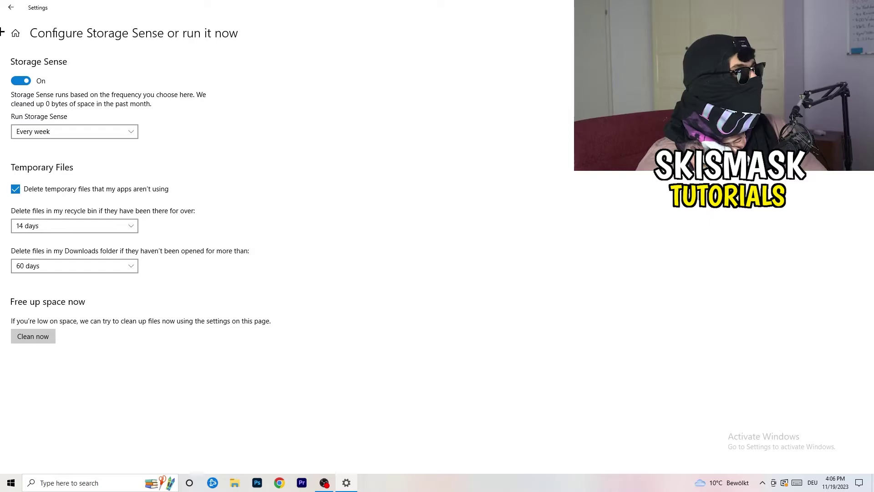
Return to Settings home, view the pending cumulative update in Windows Update, then close Settings.
{"action": "left_click", "coordinate": [8, 15]}
{"action": "key", "text": "alt+Left"}
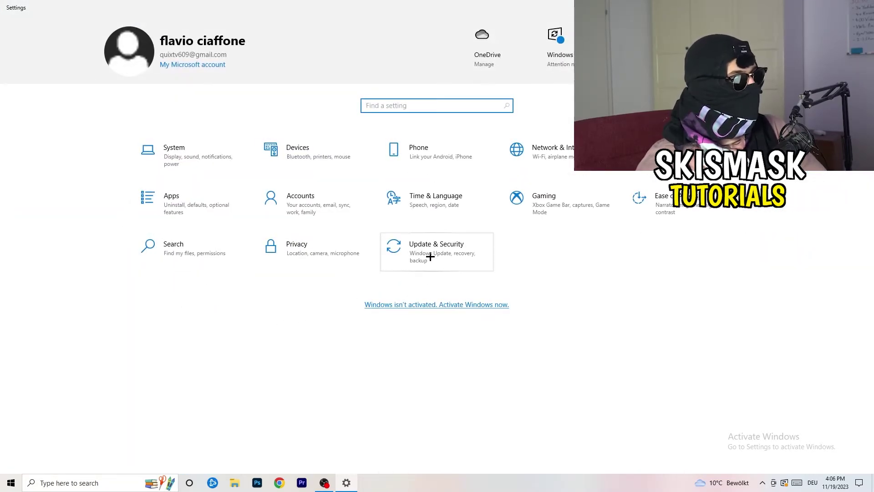
{"action": "left_click", "coordinate": [431, 256]}
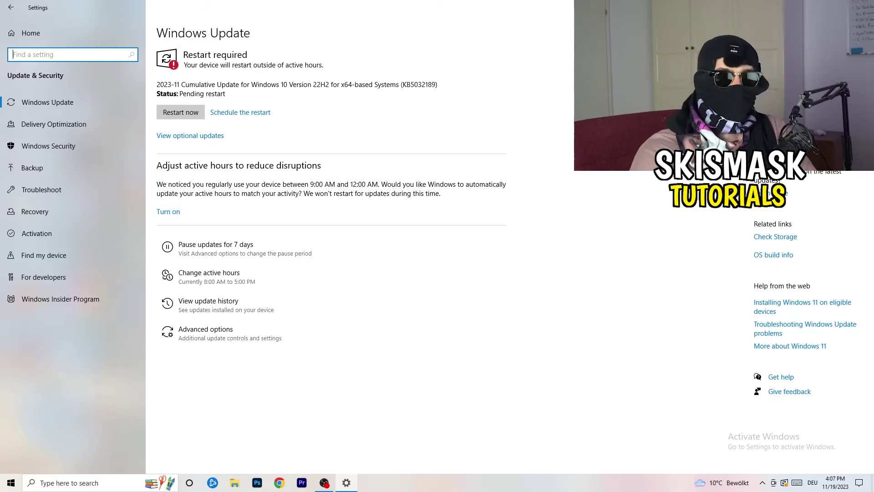
{"action": "key", "text": "alt+F4"}
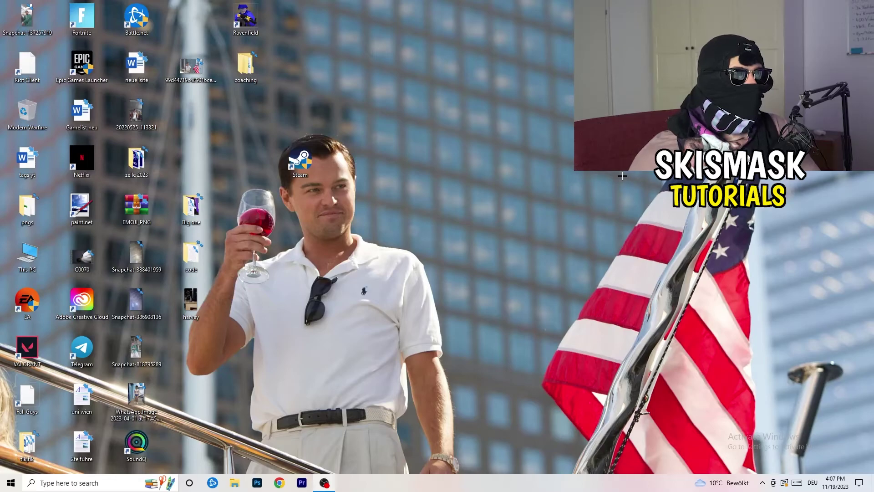
Open NVIDIA Control Panel from the desktop menu to Change Resolution at 1920 × 1080, 60Hz.
{"action": "right_click", "coordinate": [529, 192]}
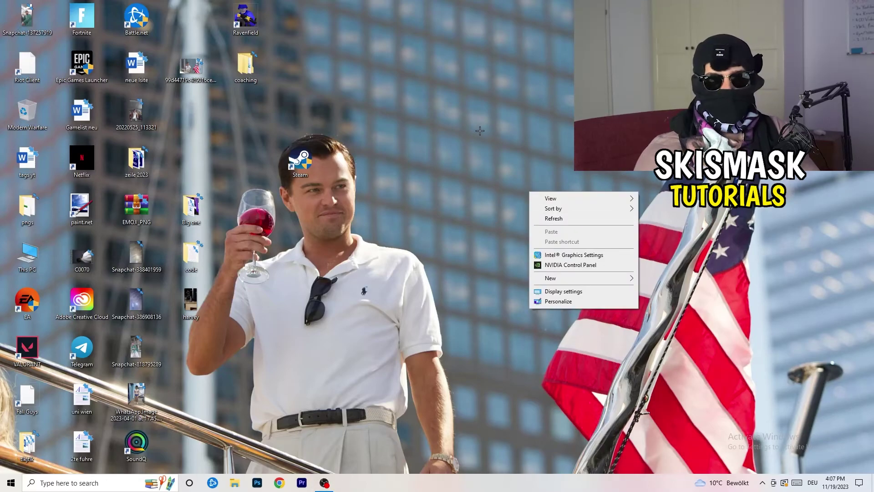
{"action": "left_click", "coordinate": [583, 266]}
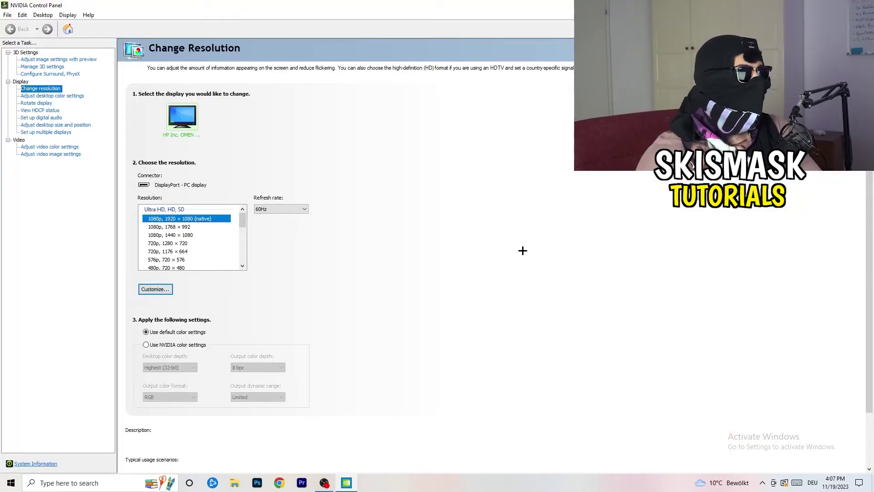
{"action": "mouse_move", "coordinate": [213, 225]}
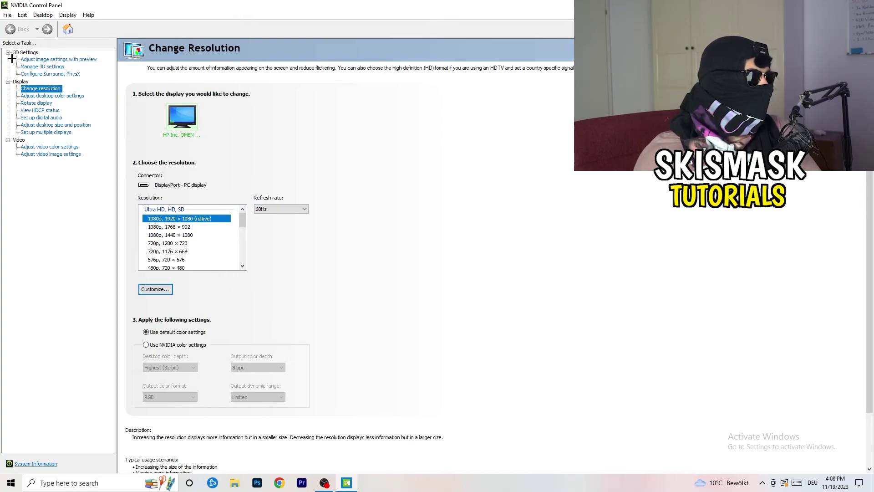
Confirm 'Adjust image settings with preview' stays on 'Let the 3D application decide', then close NVIDIA Control Panel.
{"action": "left_click", "coordinate": [46, 60]}
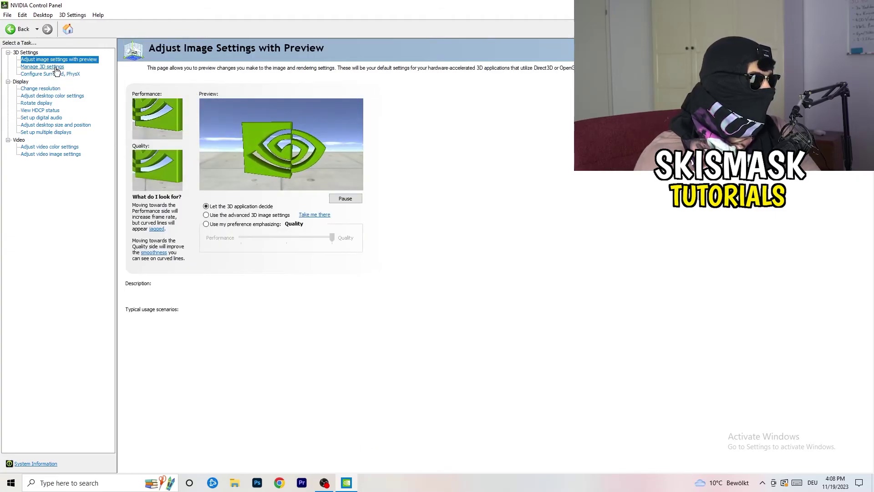
{"action": "mouse_move", "coordinate": [273, 219]}
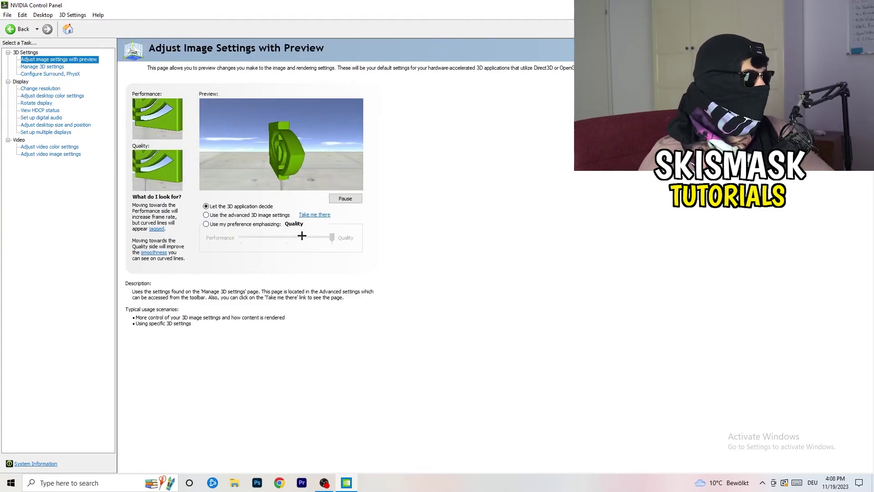
{"action": "mouse_move", "coordinate": [238, 230]}
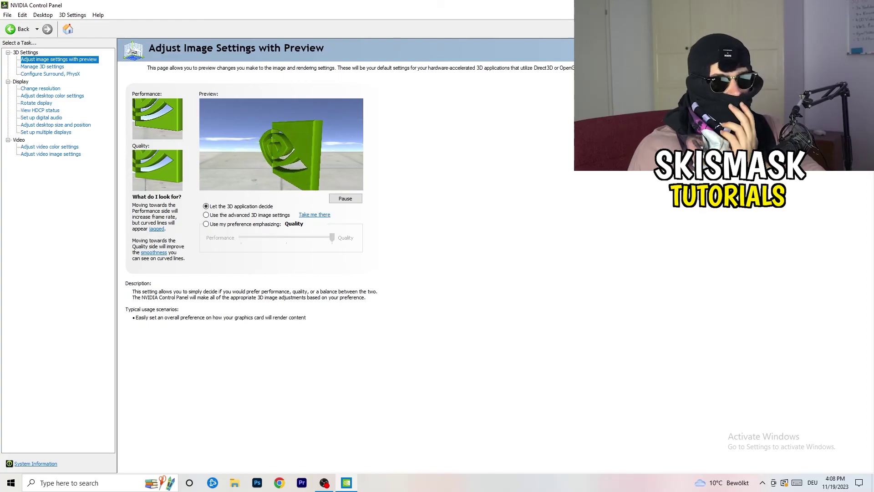
{"action": "key", "text": "alt+F4"}
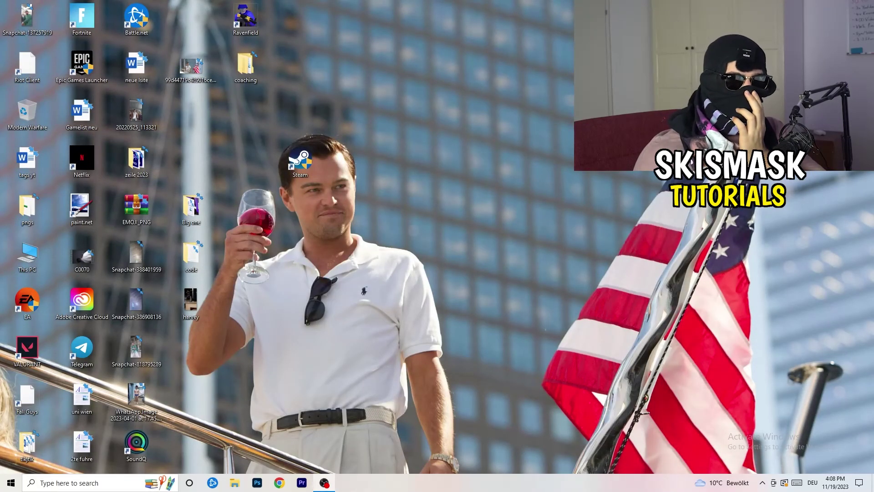